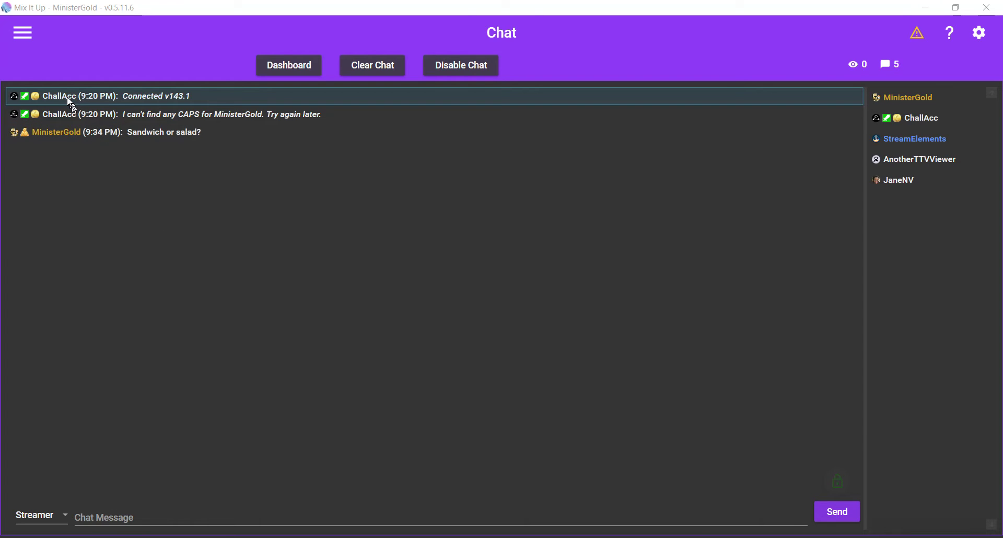
Open the Events page and edit the existing command of the Chat User Joined event.
left_click(24, 34)
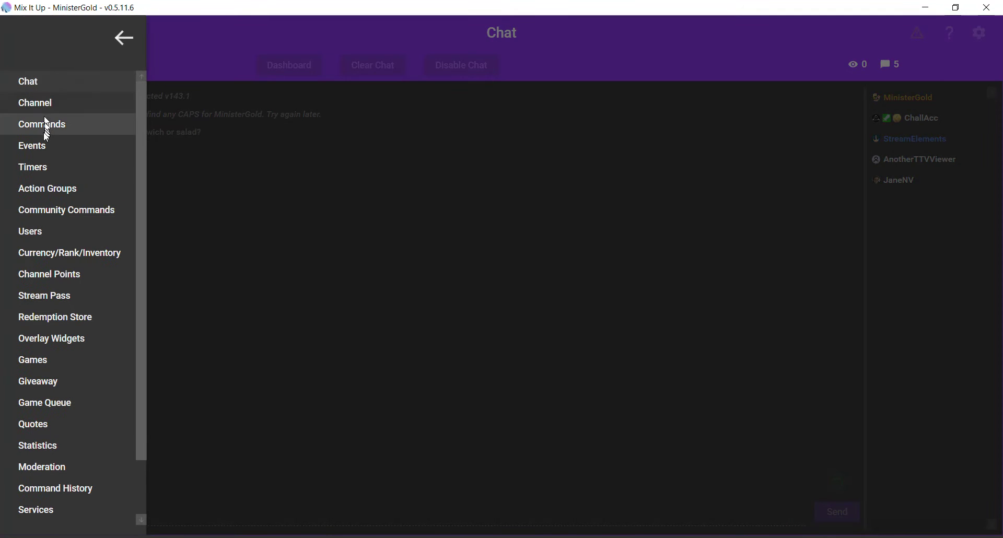
left_click(42, 152)
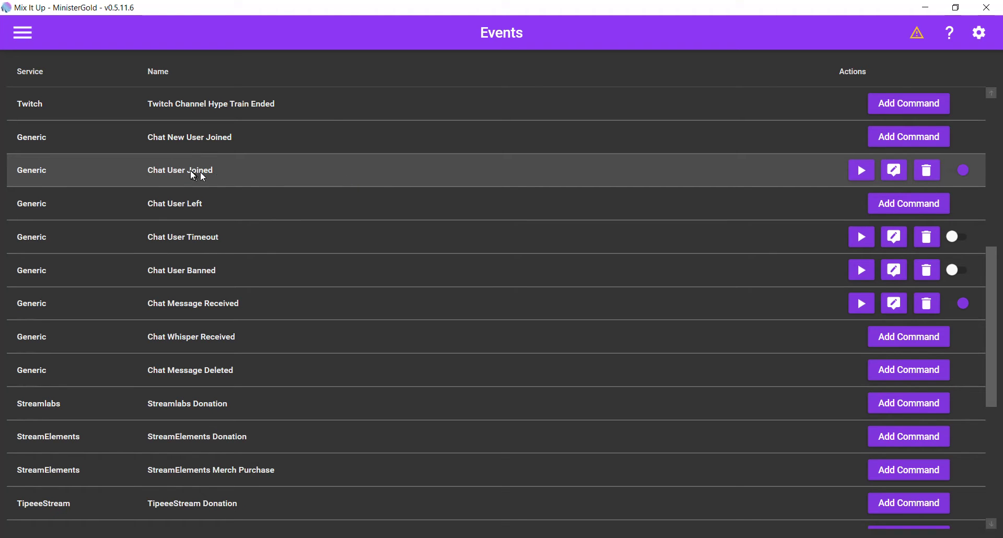
scroll(196, 169, "up", 4)
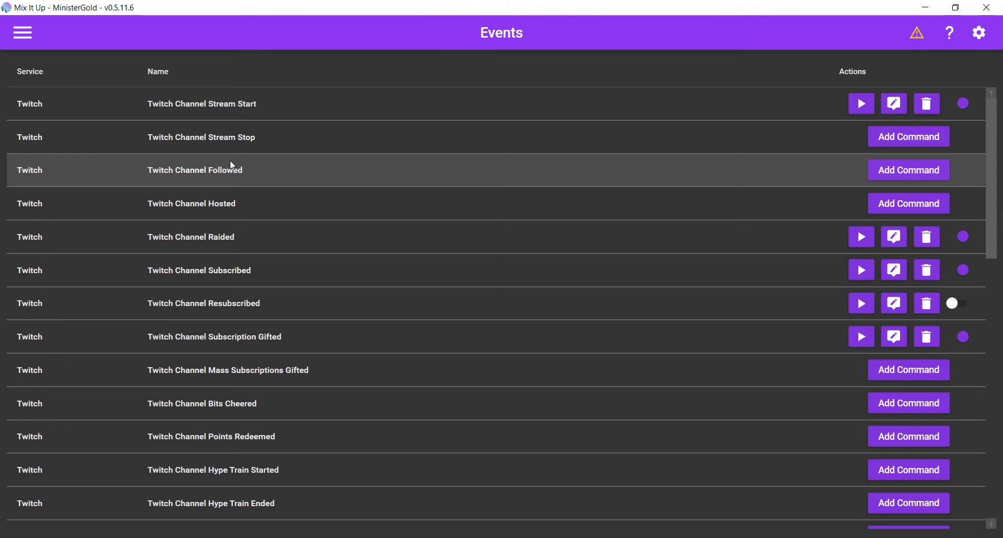
scroll(256, 170, "down", 2)
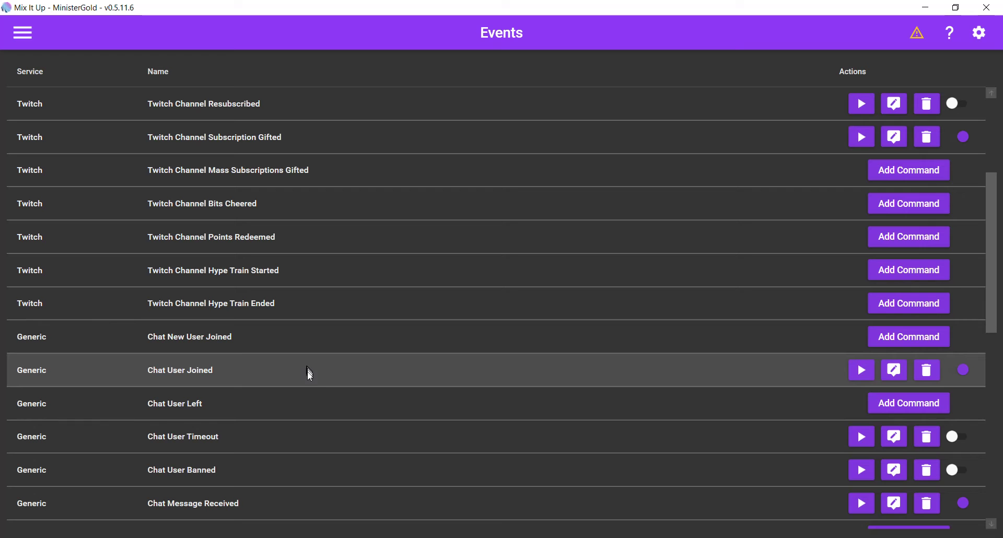
left_click(894, 372)
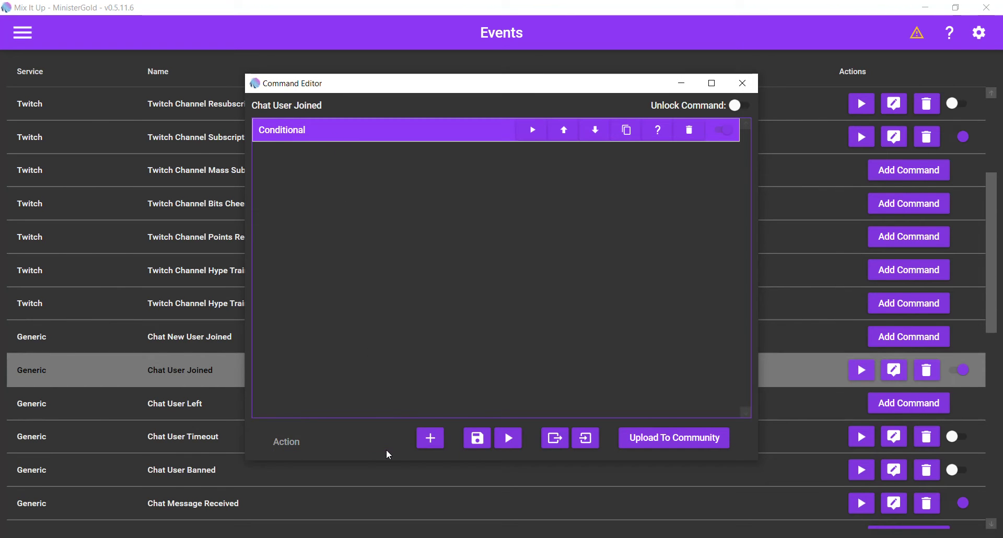
Choose Conditional as the action type and expand the existing Conditional action to review its clauses and nested actions.
left_click(385, 451)
scroll(365, 395, "up", 2)
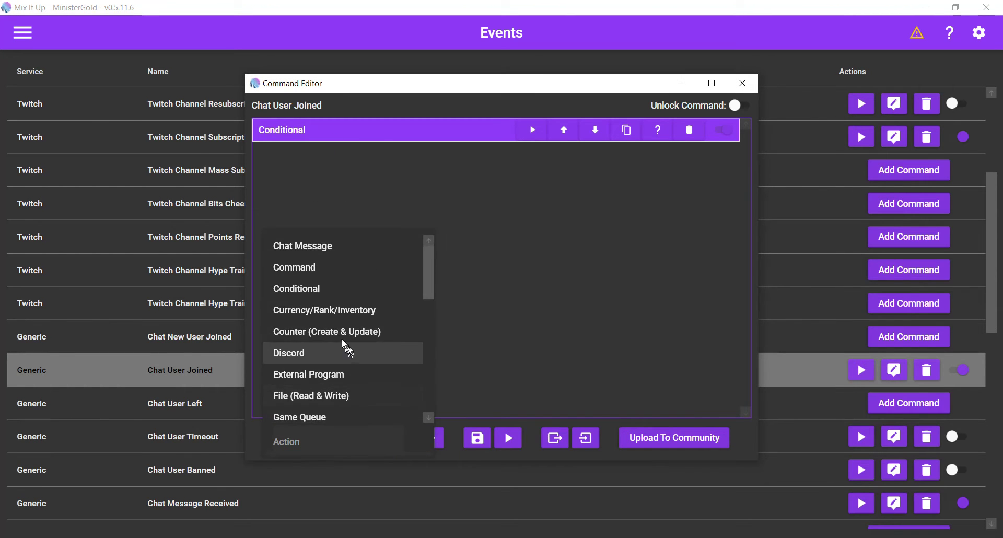
left_click(330, 295)
left_click(361, 130)
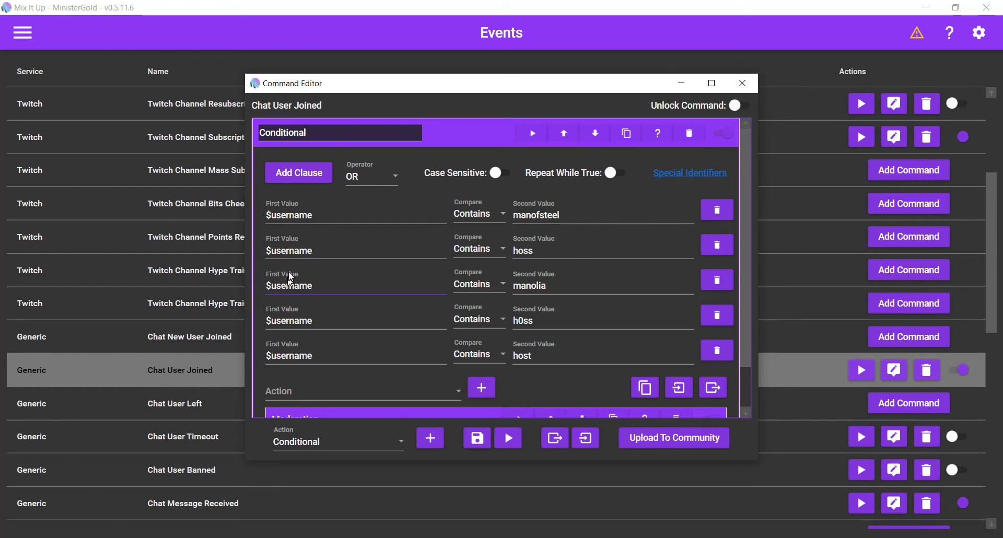
scroll(287, 278, "down", 2)
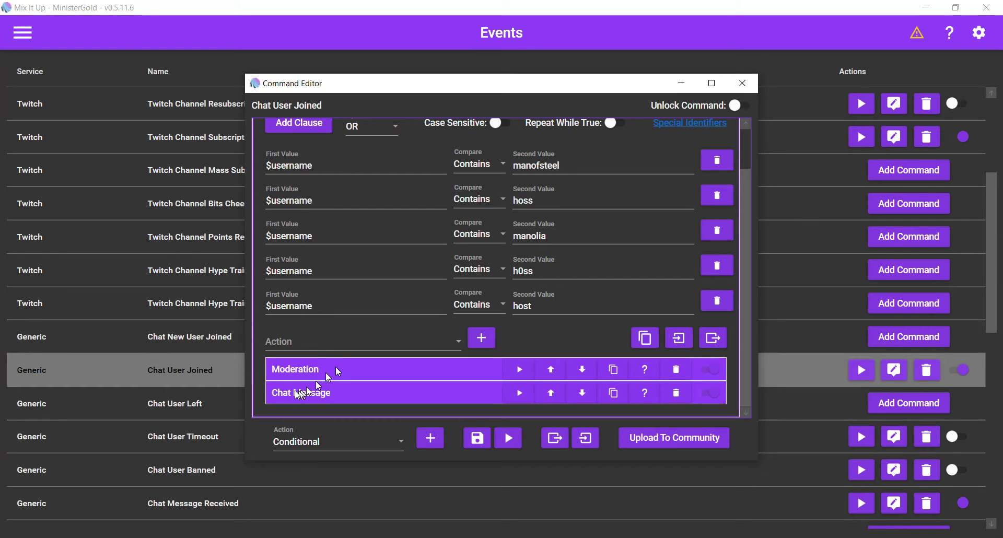
scroll(324, 355, "up", 2)
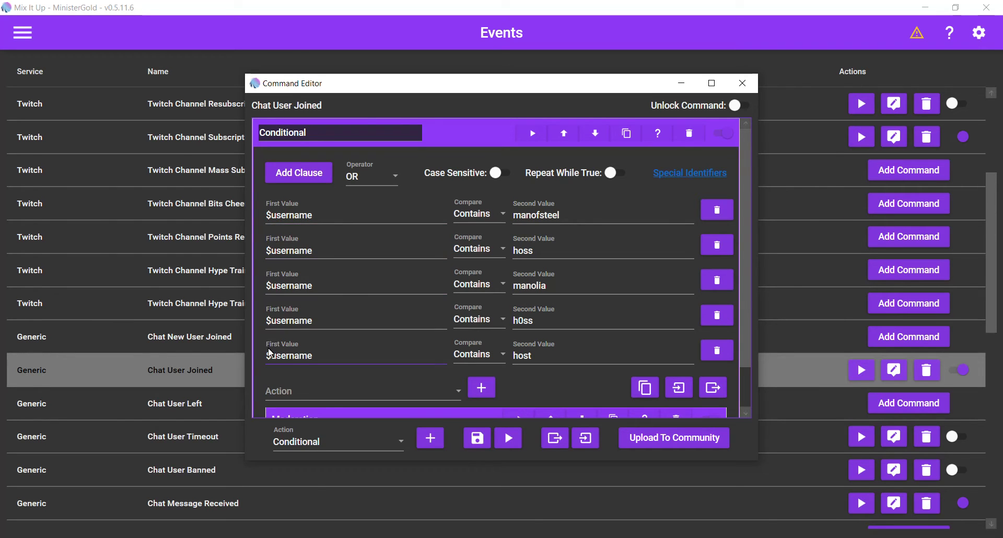
Examine the comparison options of the first $username clause and the second values of the first two clauses.
left_click(475, 216)
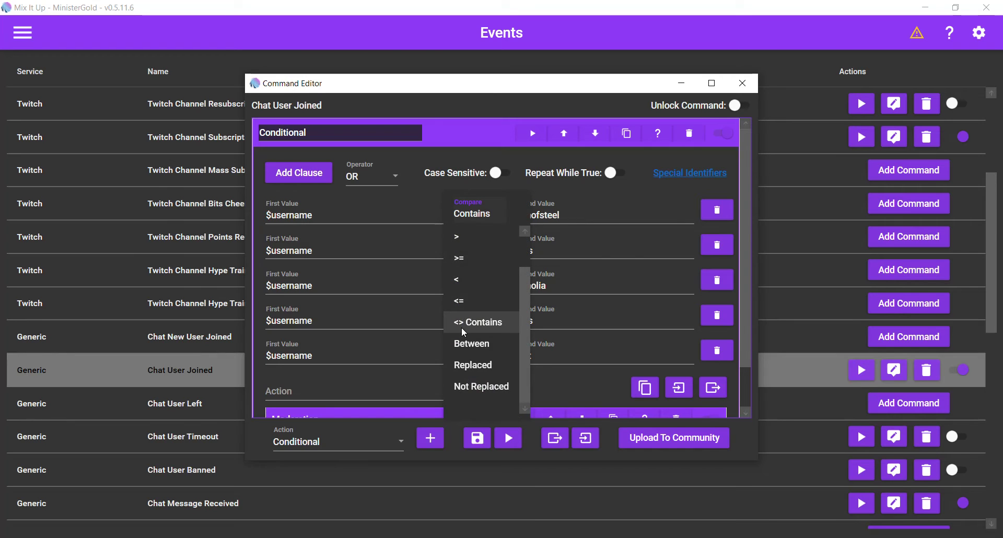
scroll(471, 282, "up", 2)
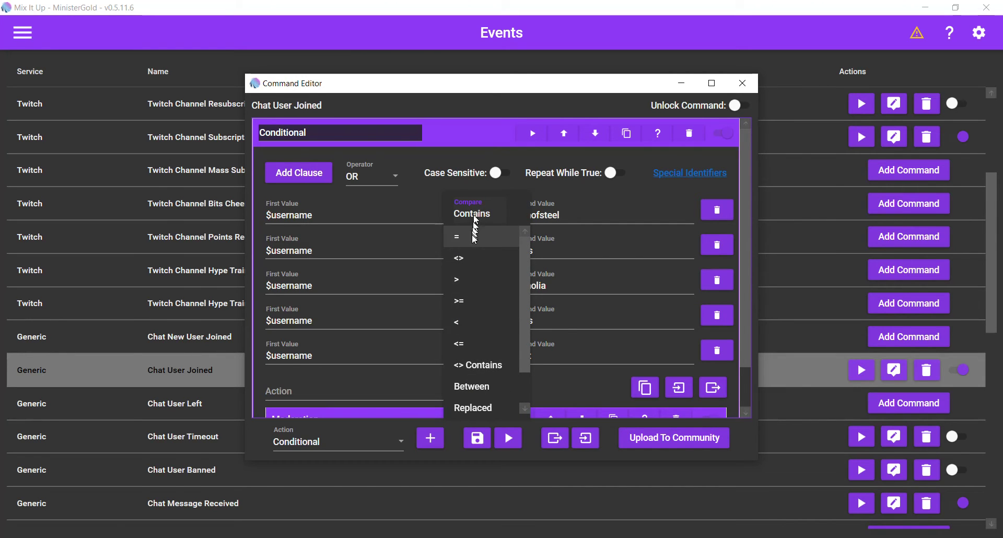
left_click(474, 215)
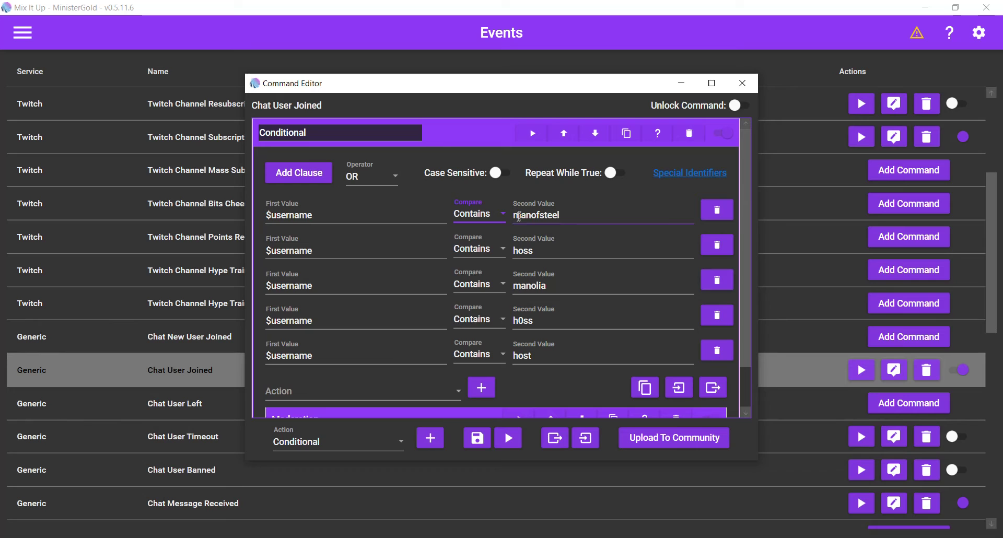
left_click_drag(513, 215, 563, 217)
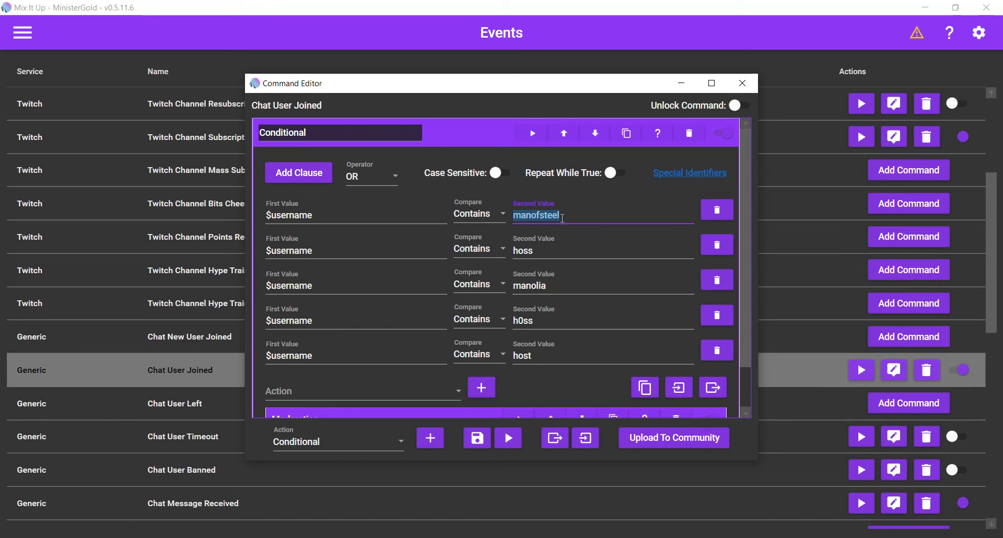
left_click(517, 251)
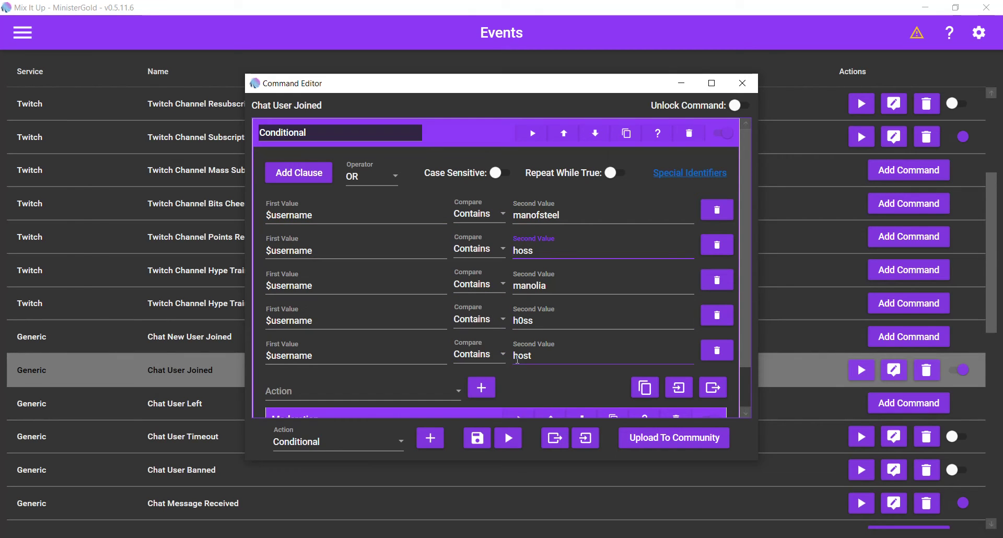
Expand the nested Moderation action and review its available action types, keeping Ban User selected.
scroll(517, 360, "down", 2)
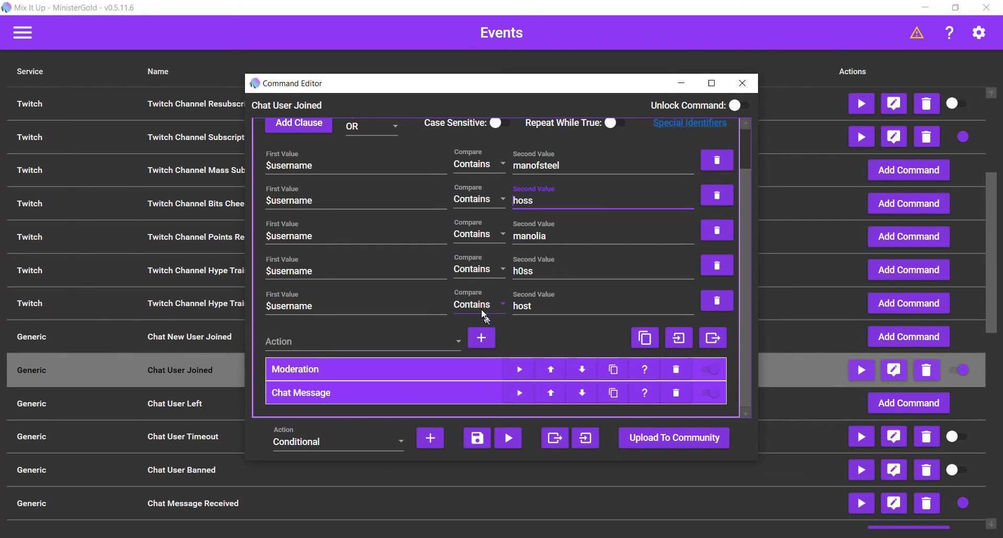
left_click(391, 374)
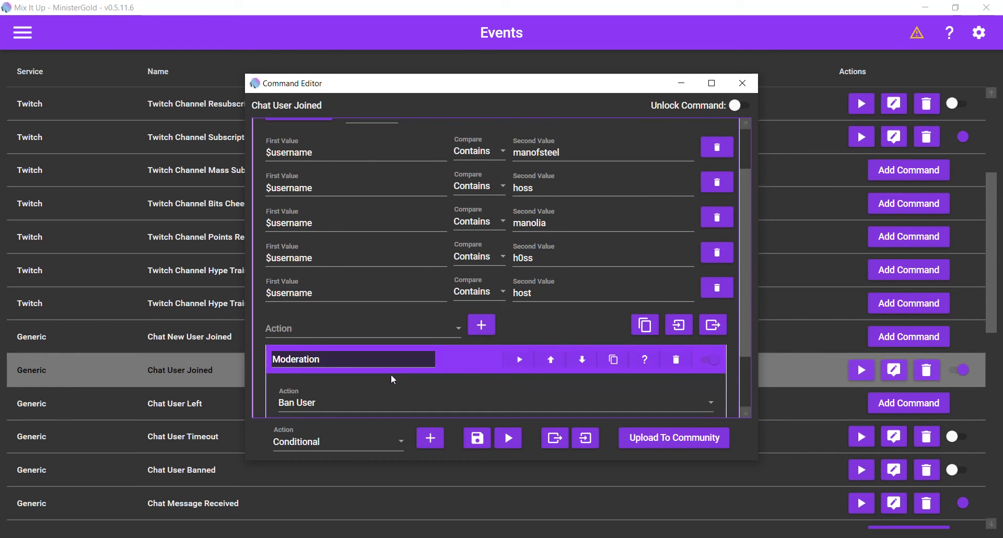
scroll(396, 360, "down", 3)
left_click(401, 316)
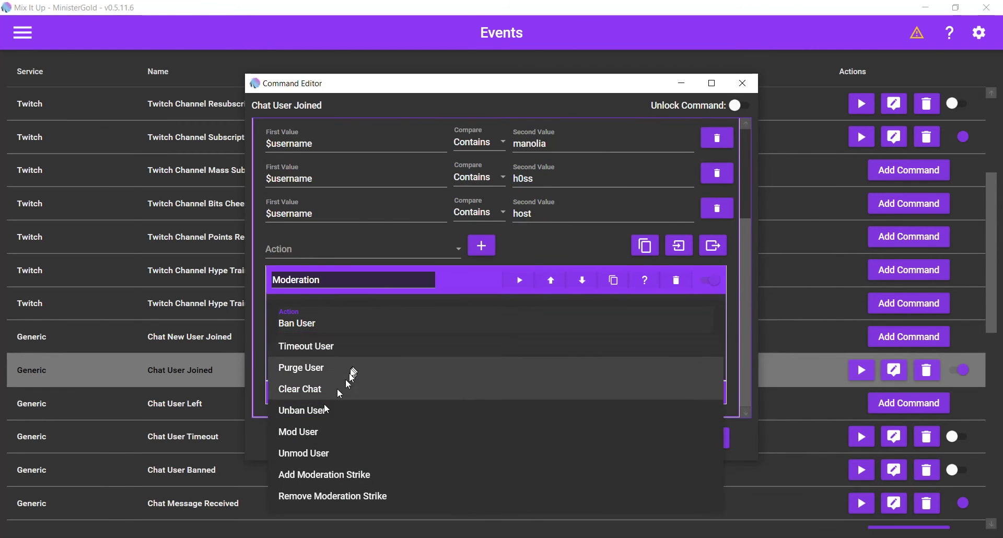
left_click(333, 323)
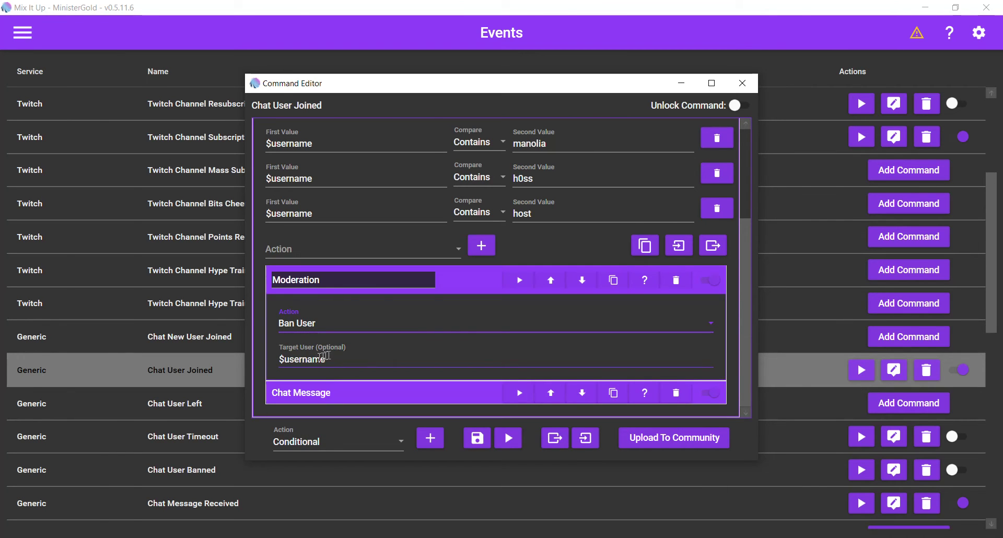
Set the Moderation action's type back to Ban User.
scroll(398, 335, "up", 1)
scroll(372, 342, "up", 2)
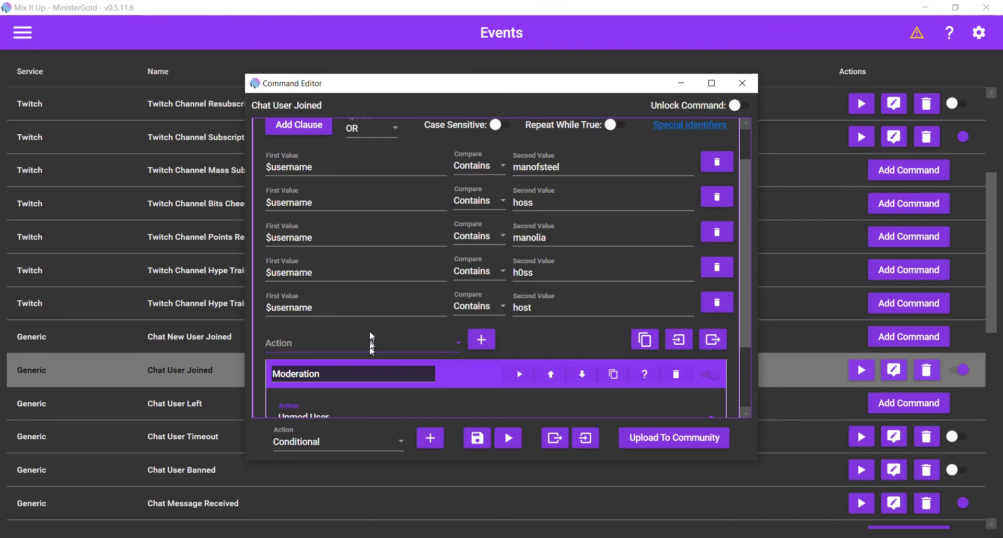
scroll(360, 387, "down", 2)
left_click(360, 355)
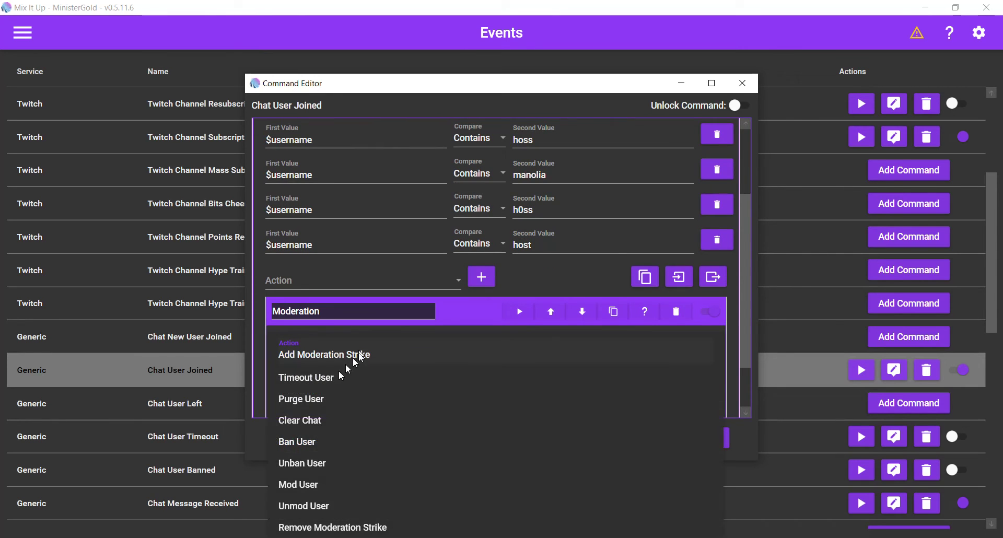
left_click(313, 442)
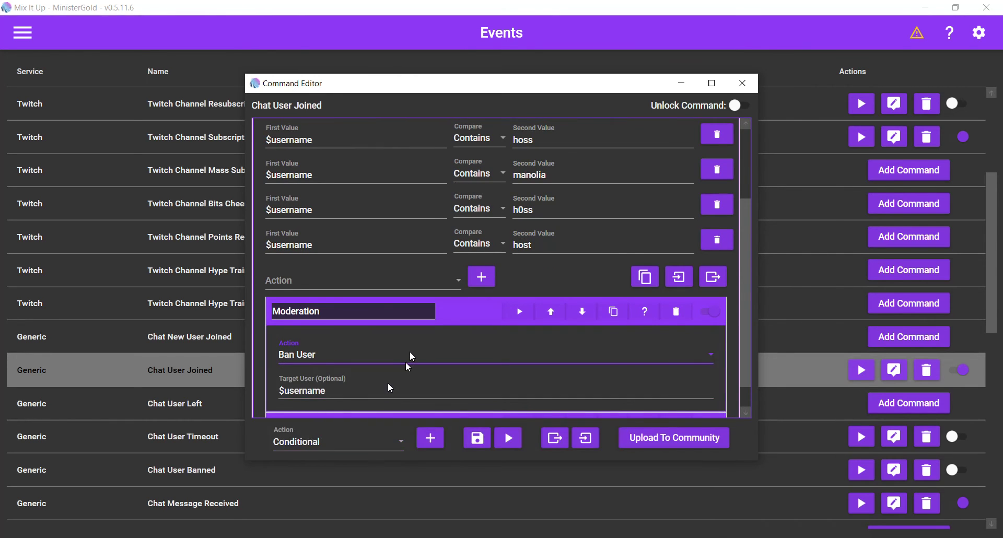
Examine the Moderation action's target user and the Chat Message action's settings, and collapse both actions.
left_click(379, 383)
scroll(382, 373, "down", 1)
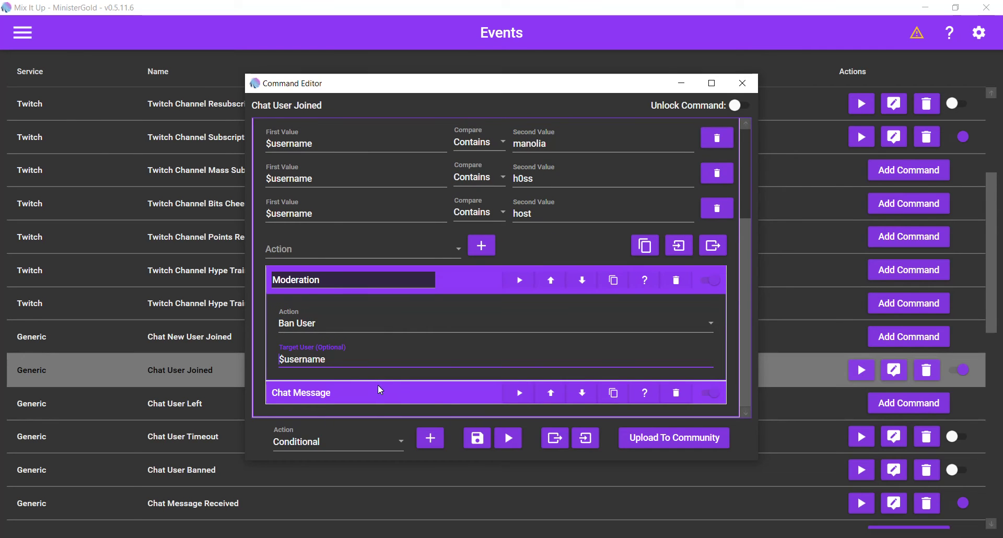
left_click(380, 390)
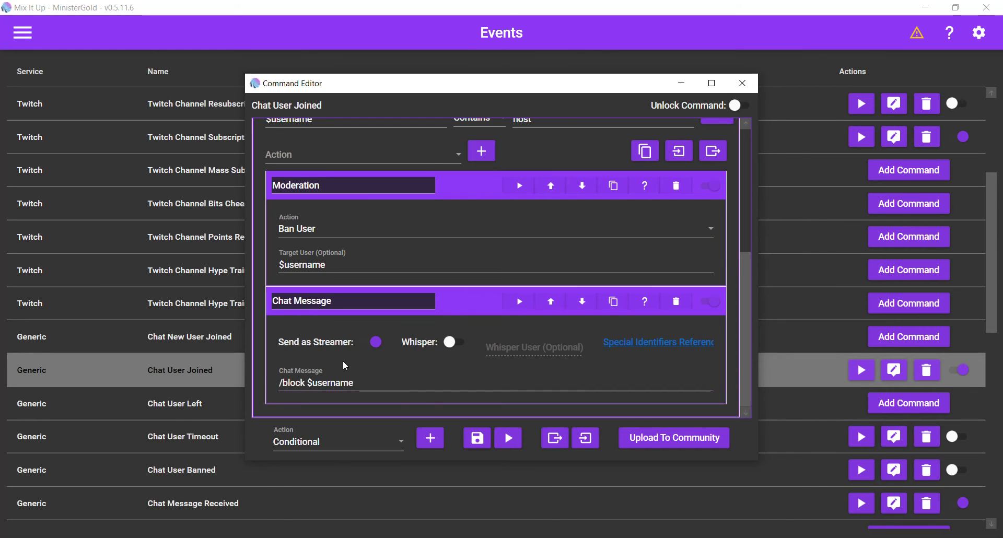
left_click(447, 304)
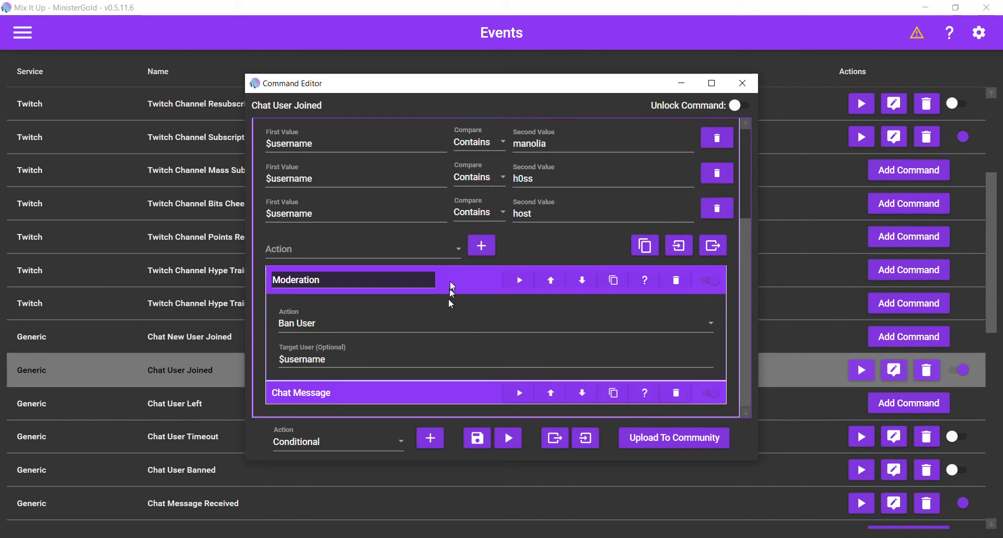
left_click(456, 274)
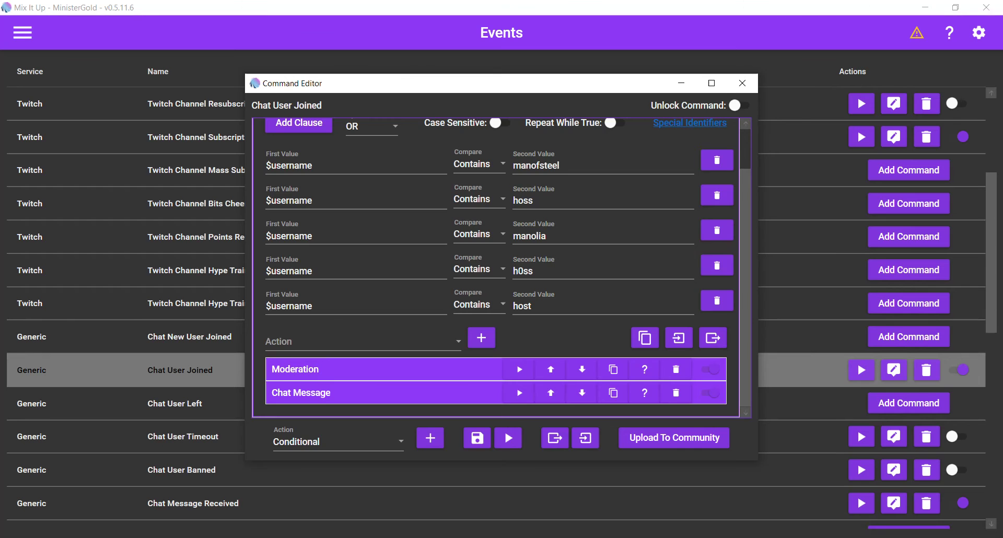
Switch to the browser and search Twitch's article on managing chat harassment for "block" to read about blocking other users.
key("alt+Tab")
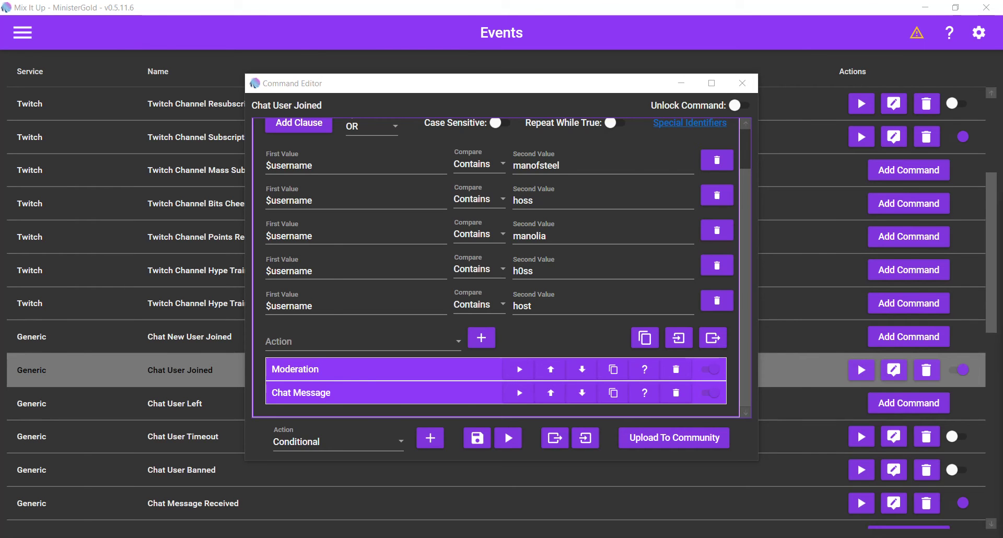
double_click(305, 291)
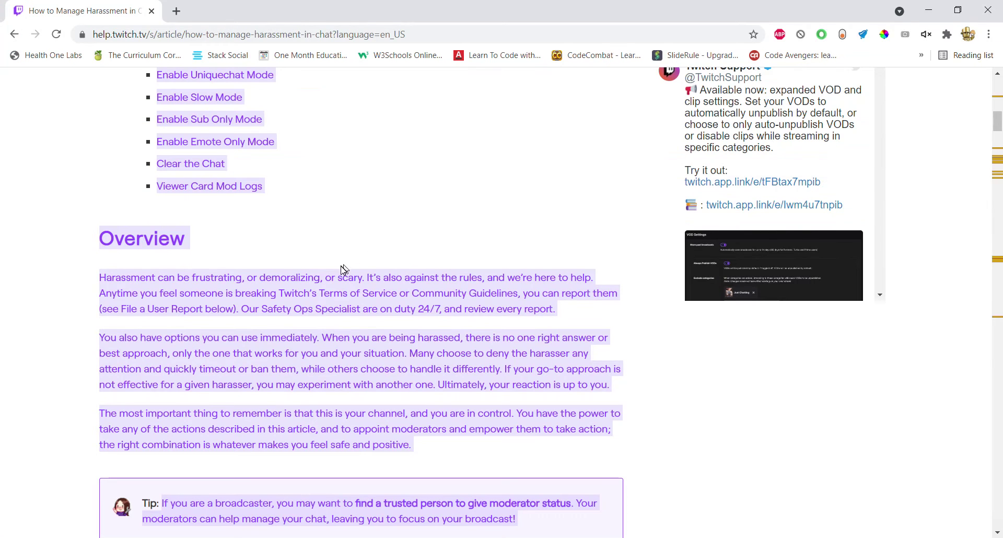
left_click(345, 263)
scroll(346, 260, "up", 10)
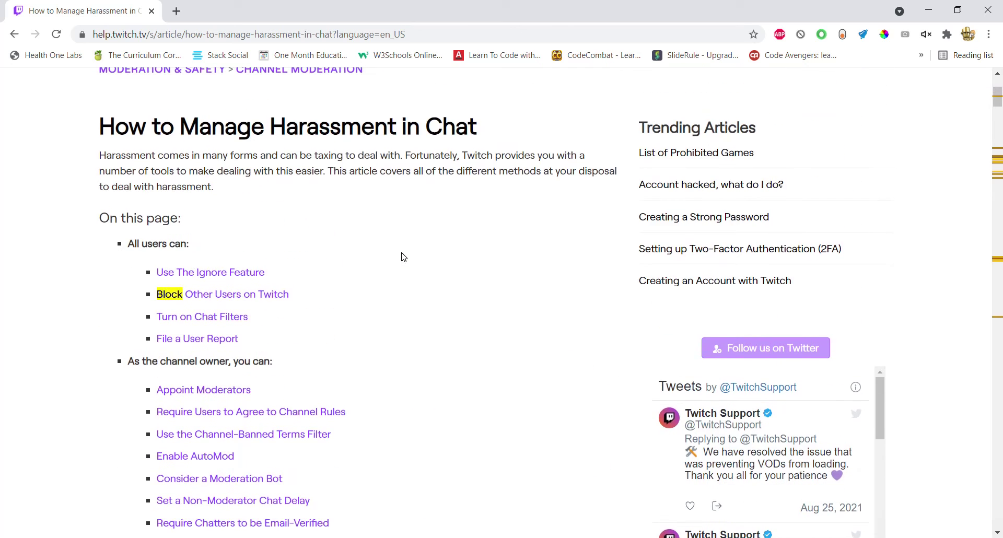
key("ctrl+f")
type("block")
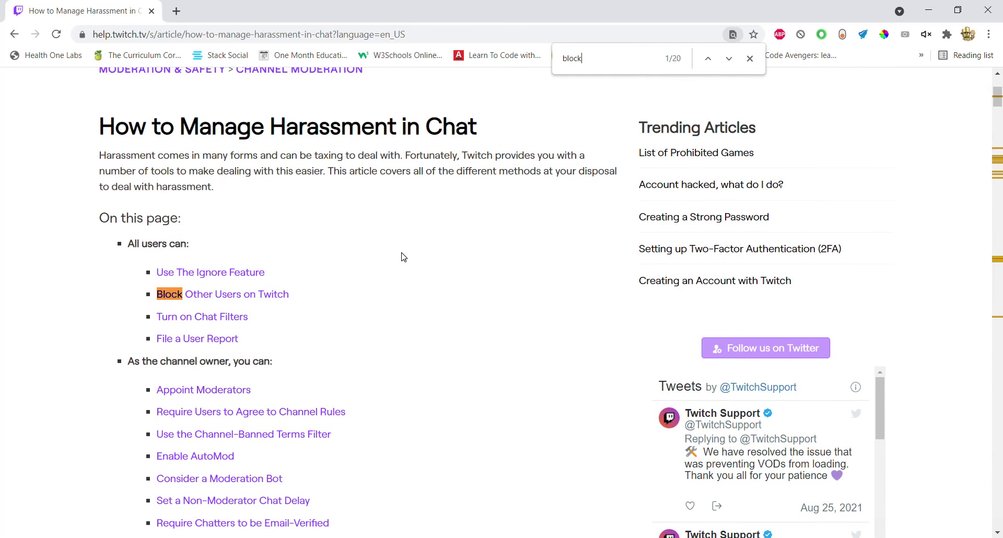
key("Return")
key("Return")
key("Return")
key("Return")
key("Return")
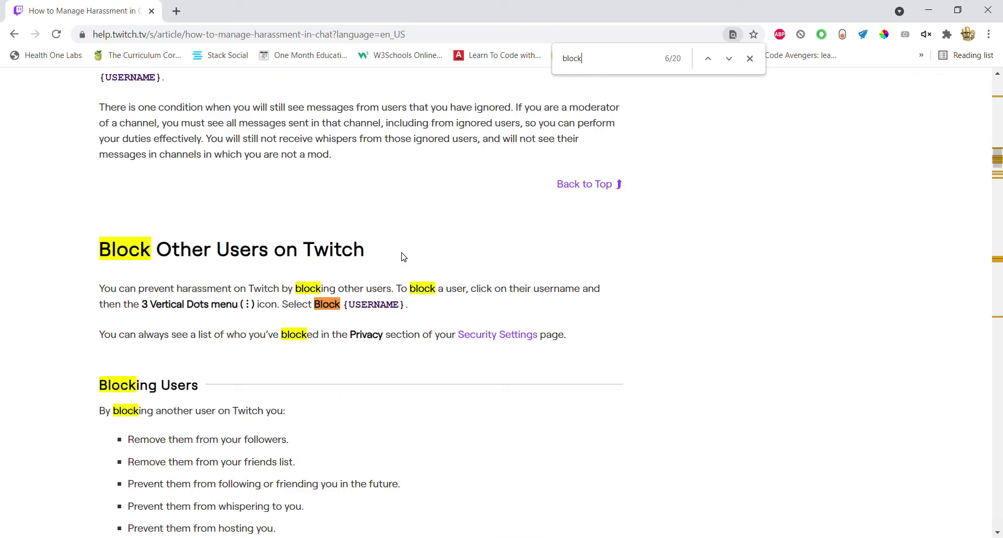
scroll(271, 404, "down", 3)
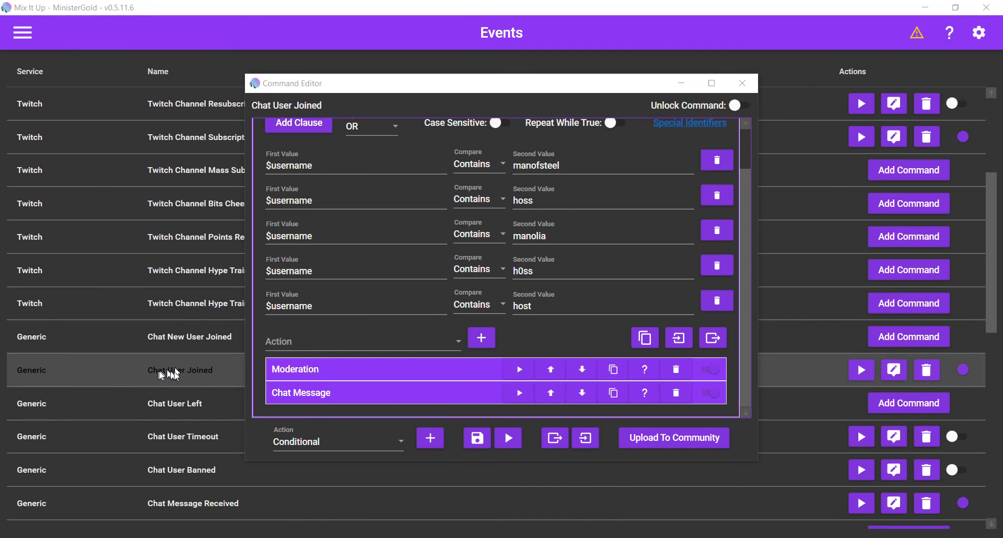
Review the Conditional's username clauses and expand its Moderation and Chat Message actions to check their settings.
scroll(463, 334, "up", 2)
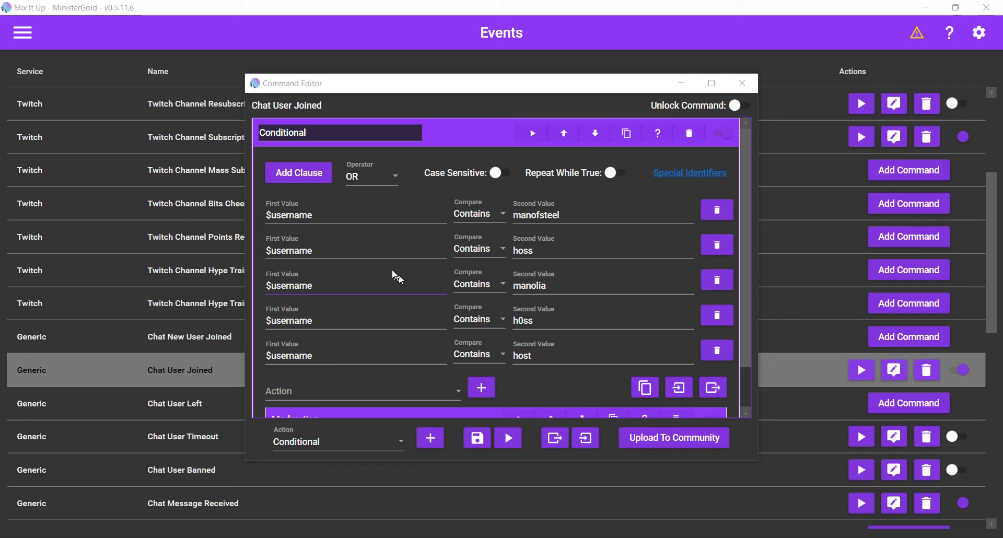
scroll(402, 313, "down", 2)
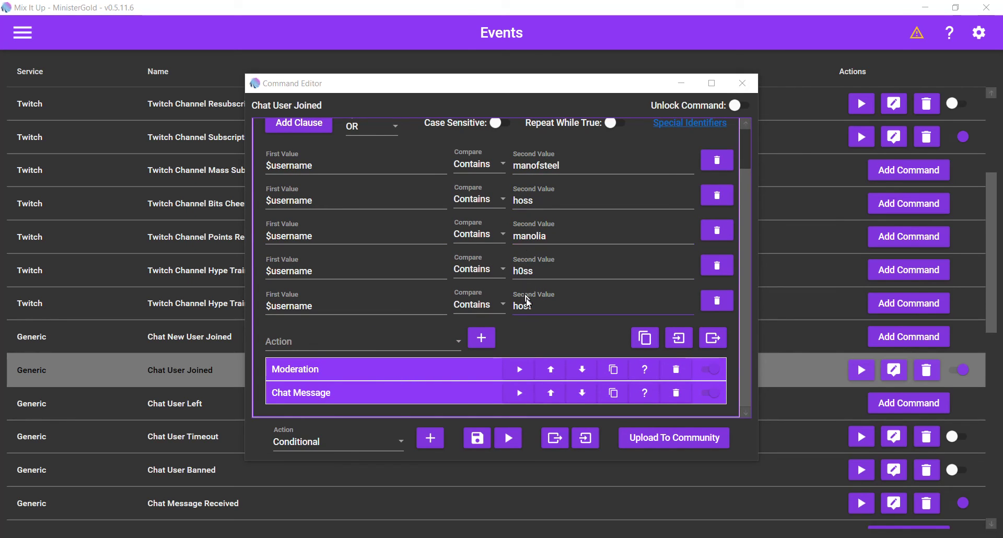
left_click(449, 369)
scroll(420, 282, "down", 4)
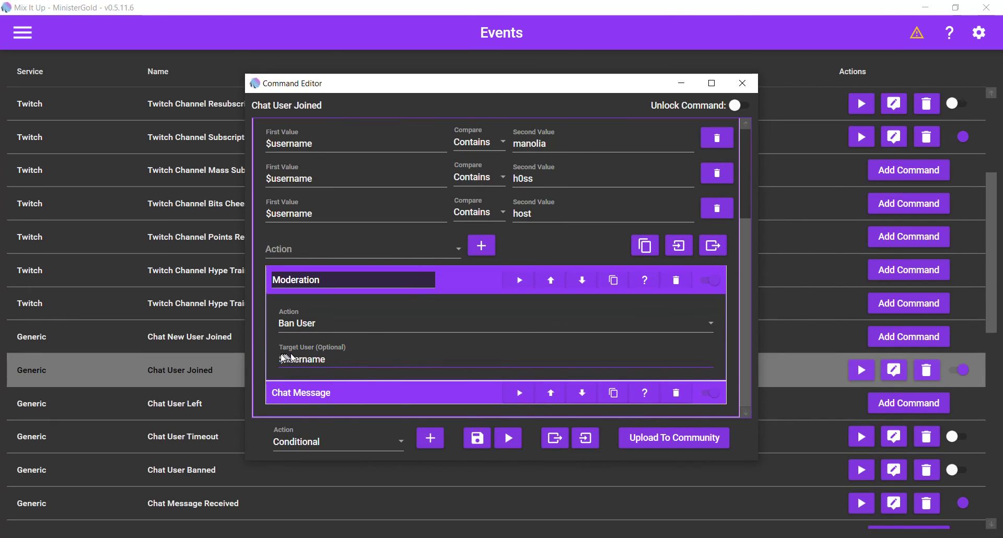
left_click(381, 396)
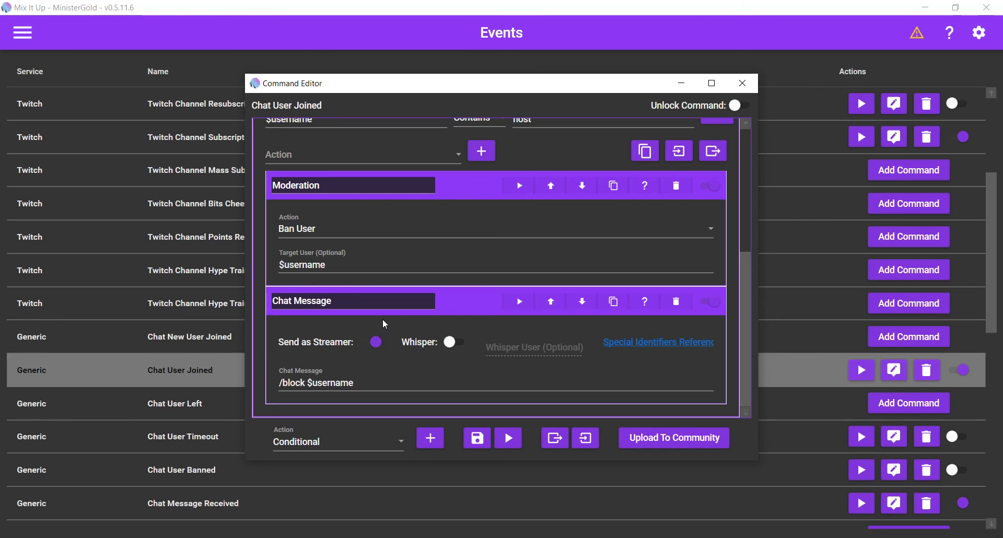
Collapse the nested actions and the Conditional, and save the Chat User Joined command.
left_click(456, 196)
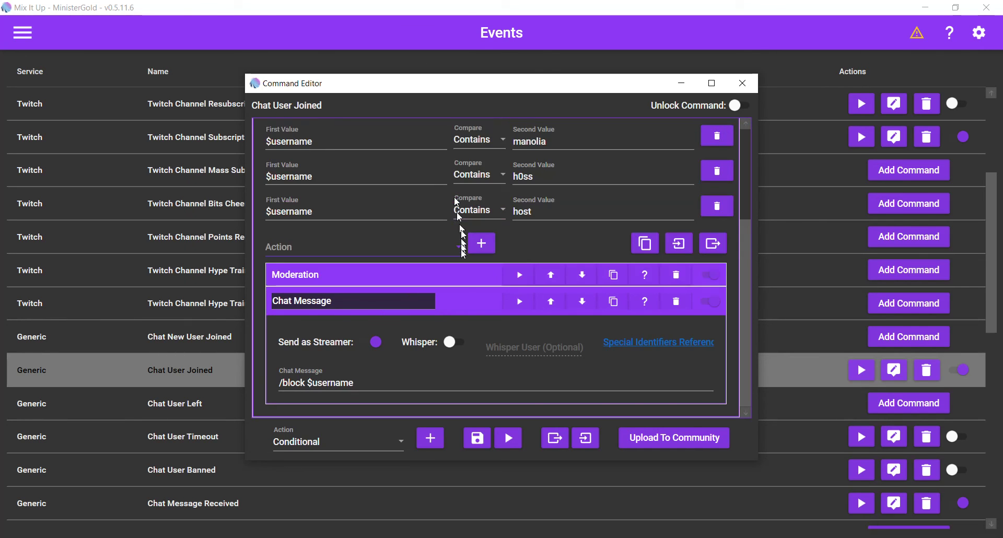
scroll(459, 287, "up", 3)
left_click(458, 299)
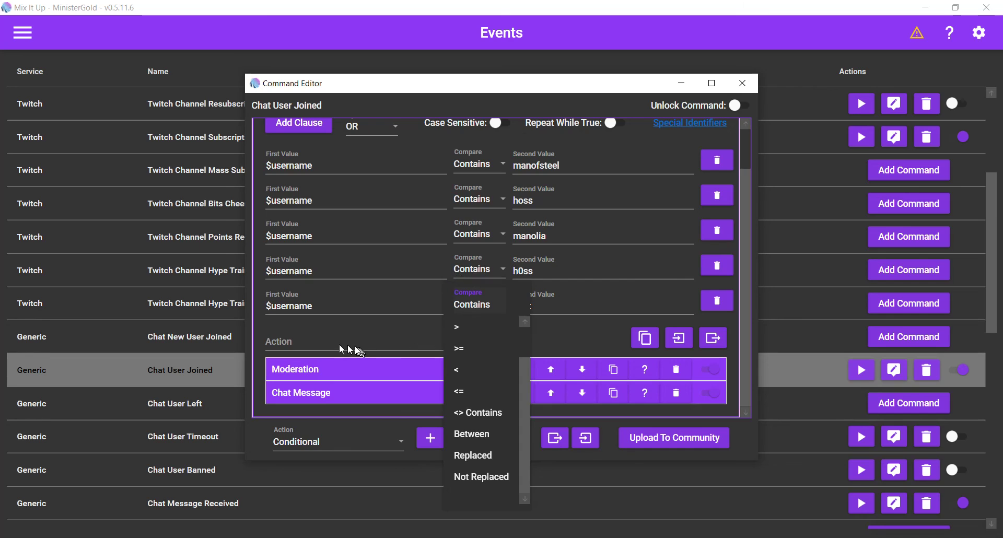
left_click(308, 347)
scroll(449, 188, "up", 2)
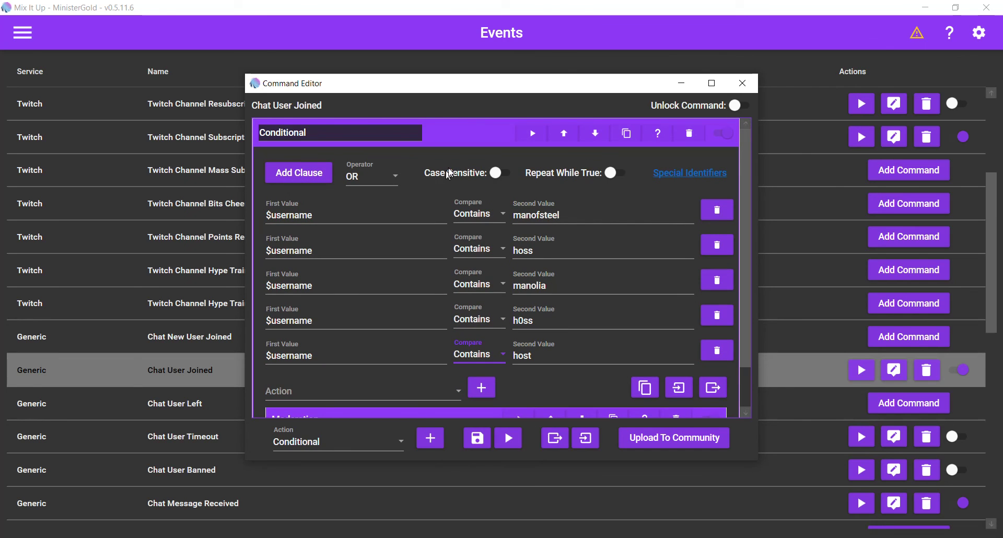
left_click(458, 141)
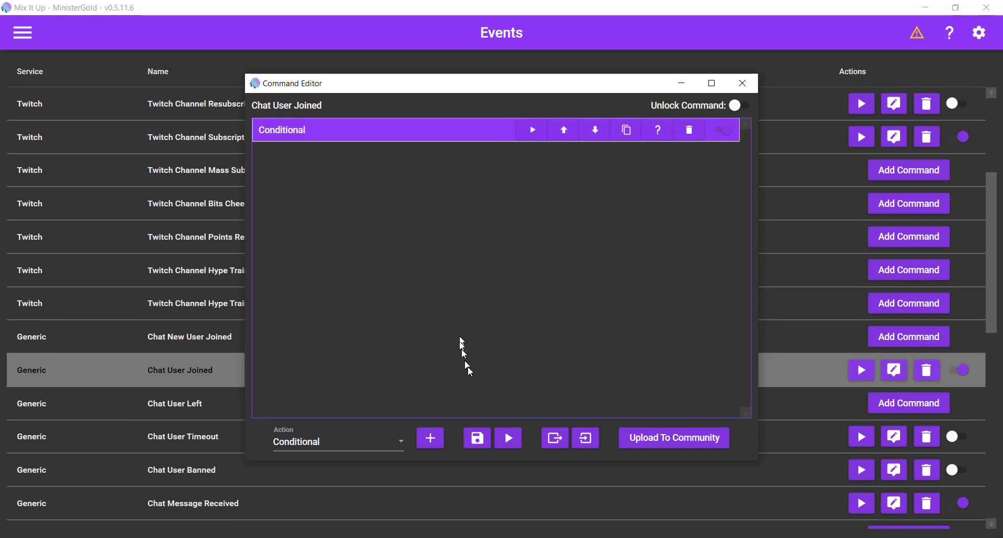
left_click(478, 438)
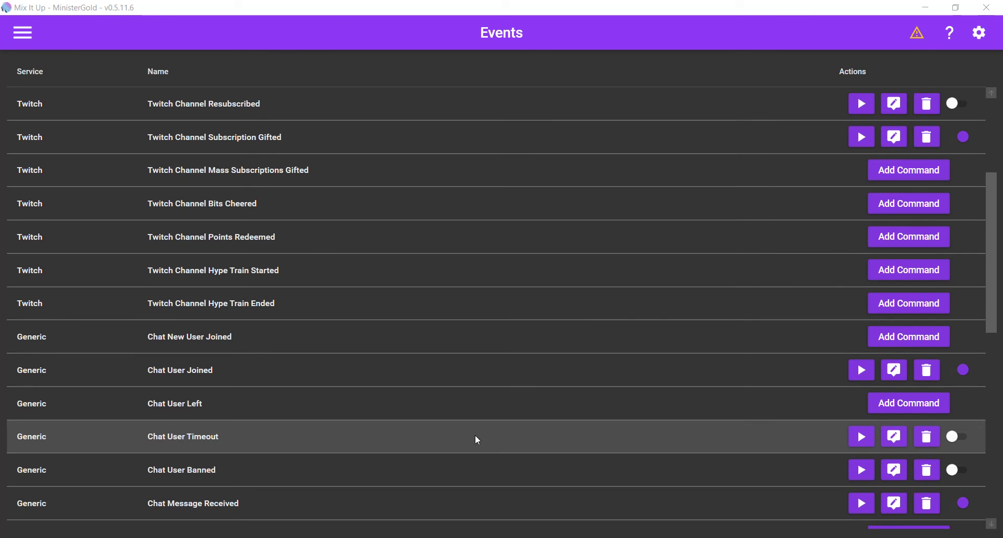